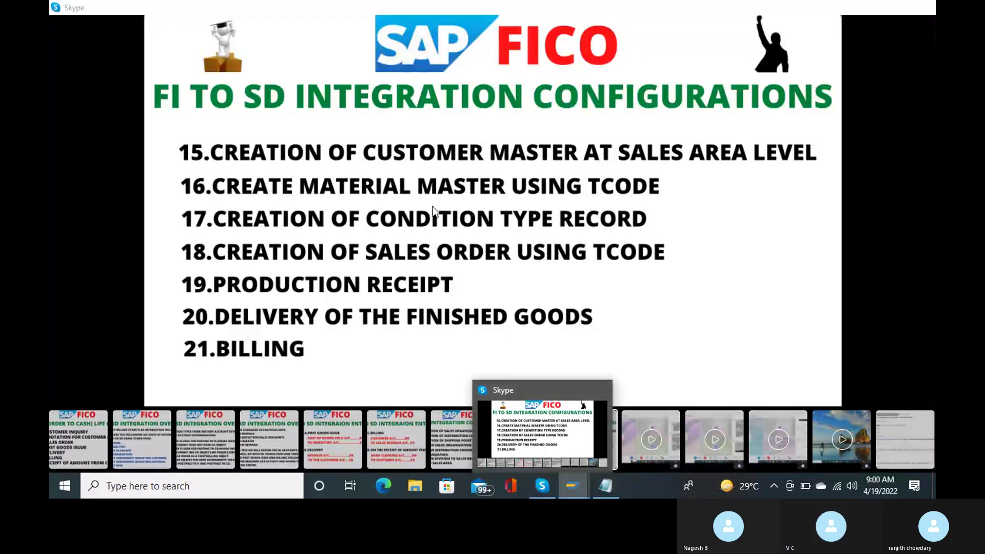
# Step: Switch from the Skype topics slide to the SAP Easy Access window
pyautogui.hotkey('alt', 'Tab')
# Step: Run transaction vk11 and view the condition type list, closing it without choosing
pyautogui.write('vk11')
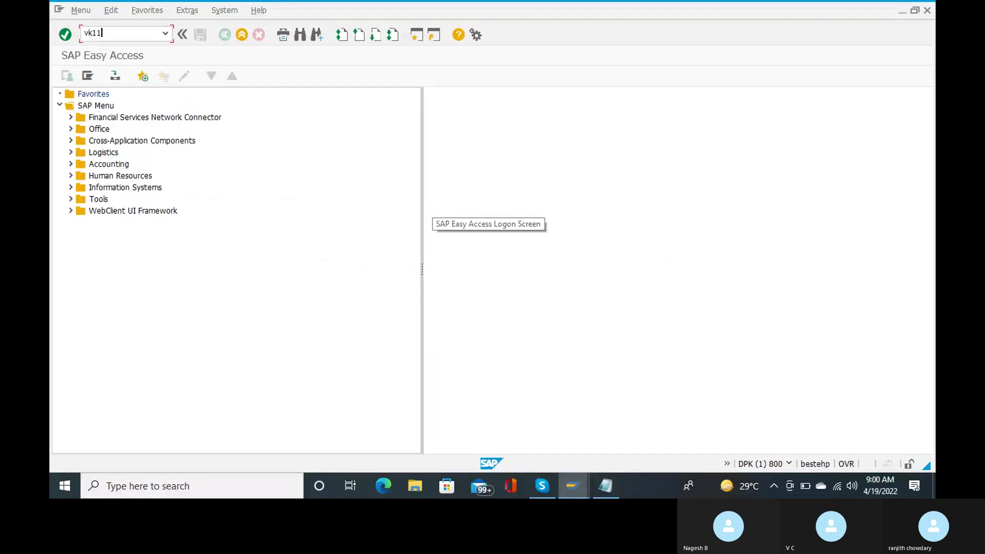
pyautogui.press('Return')
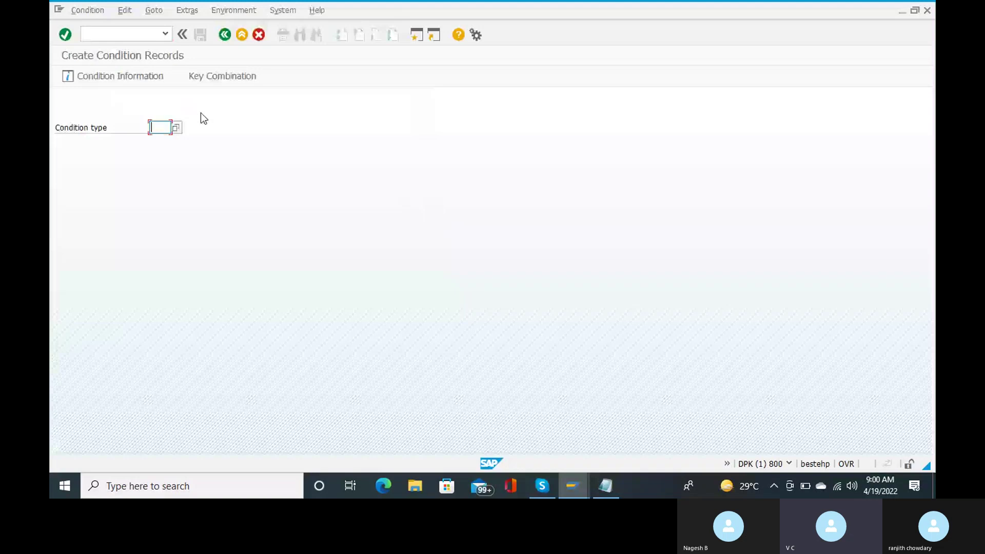
pyautogui.click(177, 128)
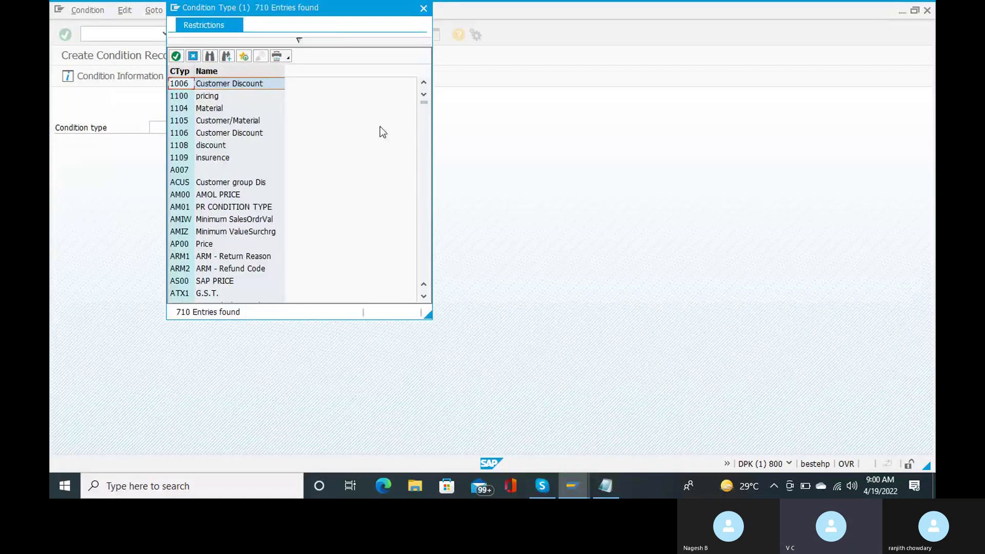
pyautogui.click(426, 11)
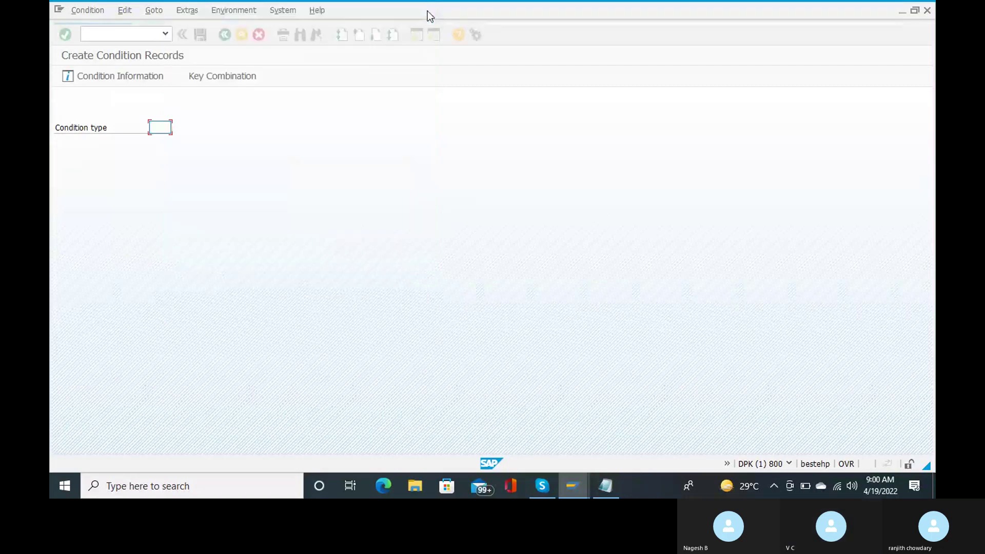
# Step: Enter condition type PR00 and confirm the 'Material with release status' key combination
pyautogui.write('pr00')
pyautogui.press('Return')
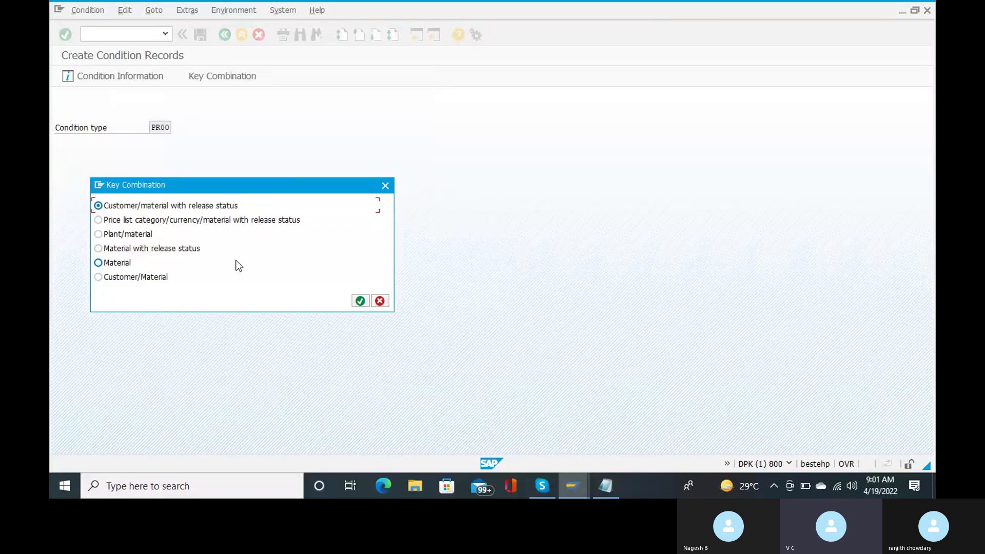
pyautogui.click(196, 249)
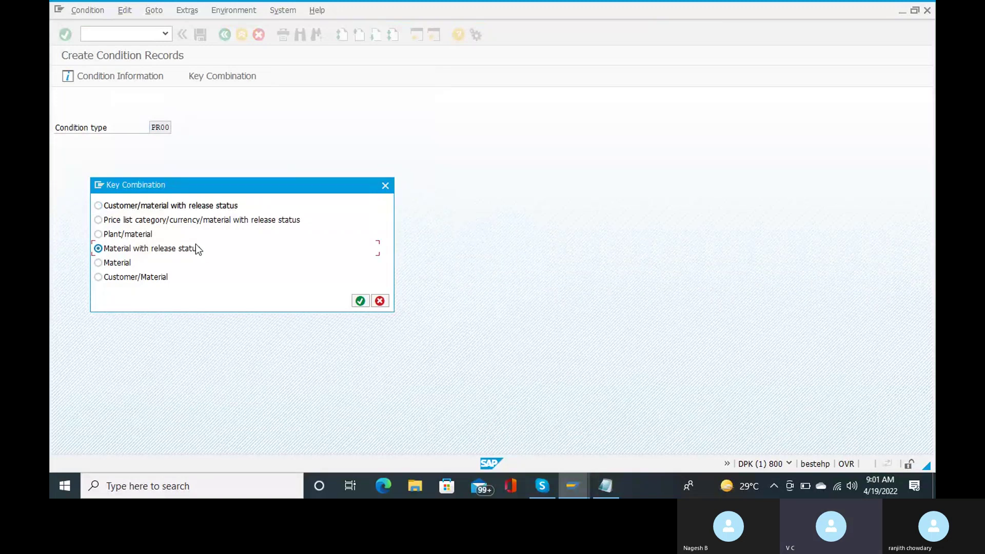
pyautogui.click(361, 301)
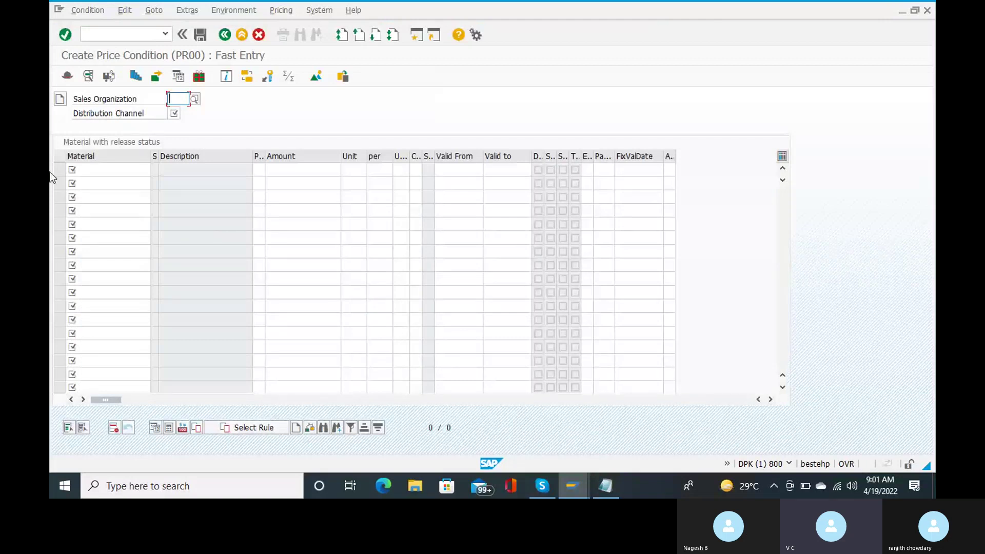
# Step: Choose sales organization RJ10 and distribution channel RC from the suggestions and confirm them
pyautogui.write('ra')
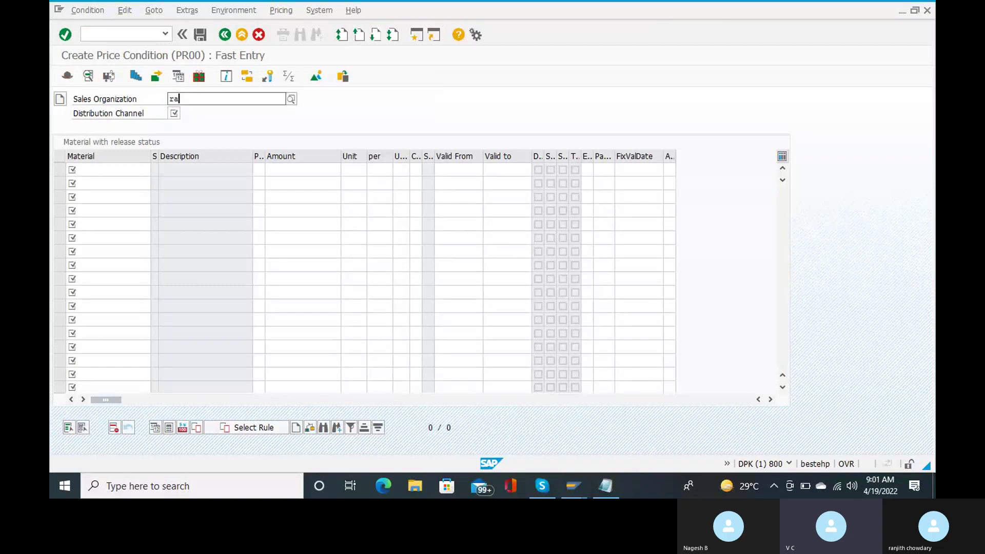
pyautogui.write('nj')
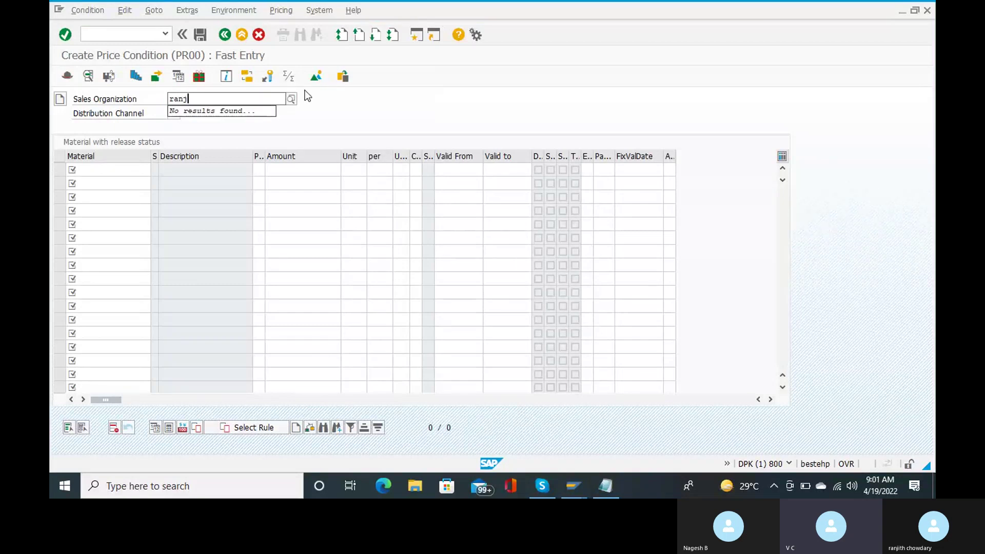
pyautogui.press('BackSpace')
pyautogui.press('BackSpace')
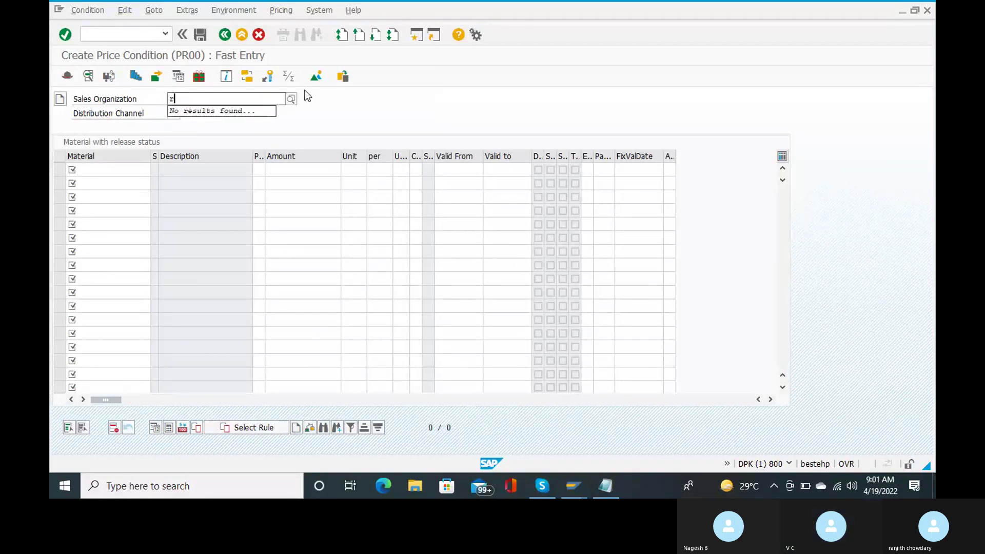
pyautogui.write('j10')
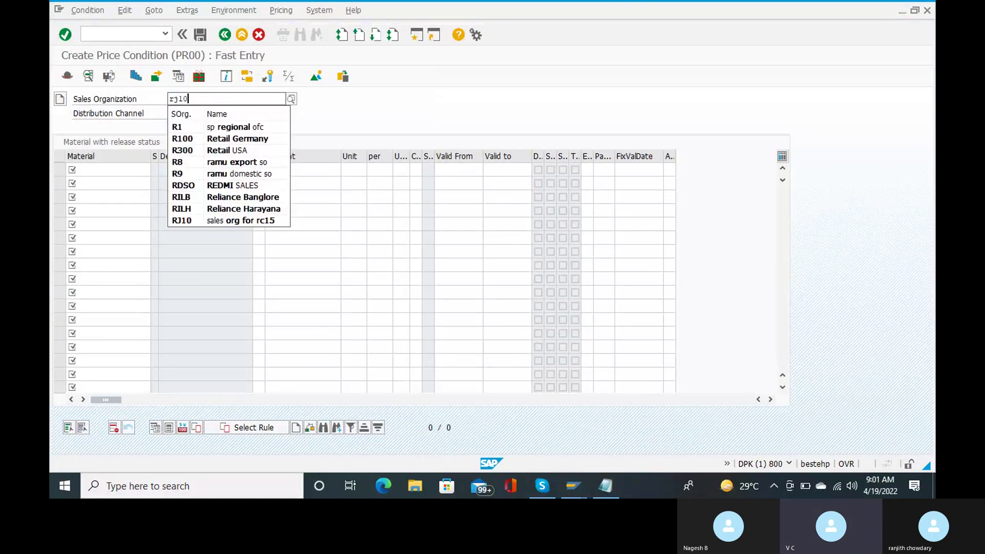
pyautogui.click(254, 126)
pyautogui.press('Tab')
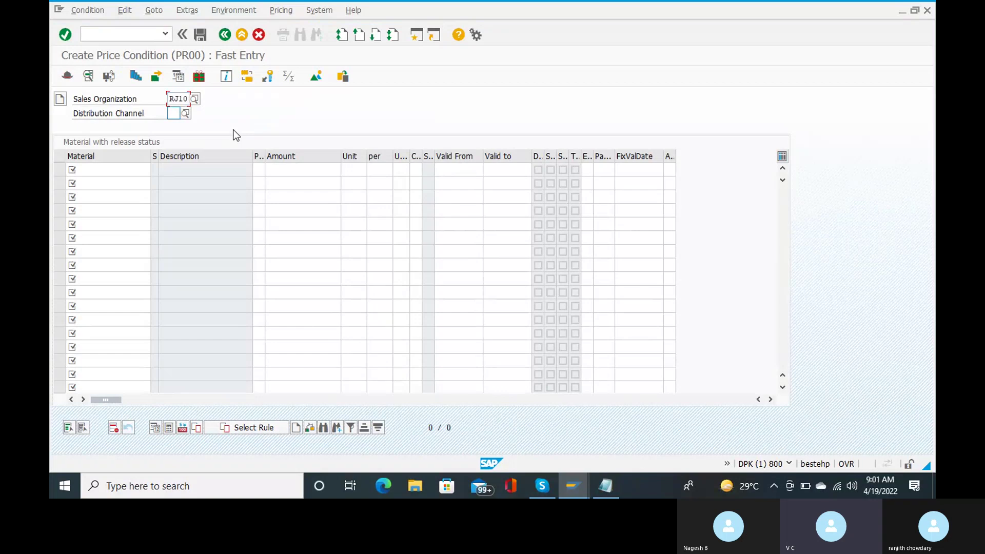
pyautogui.write('rc')
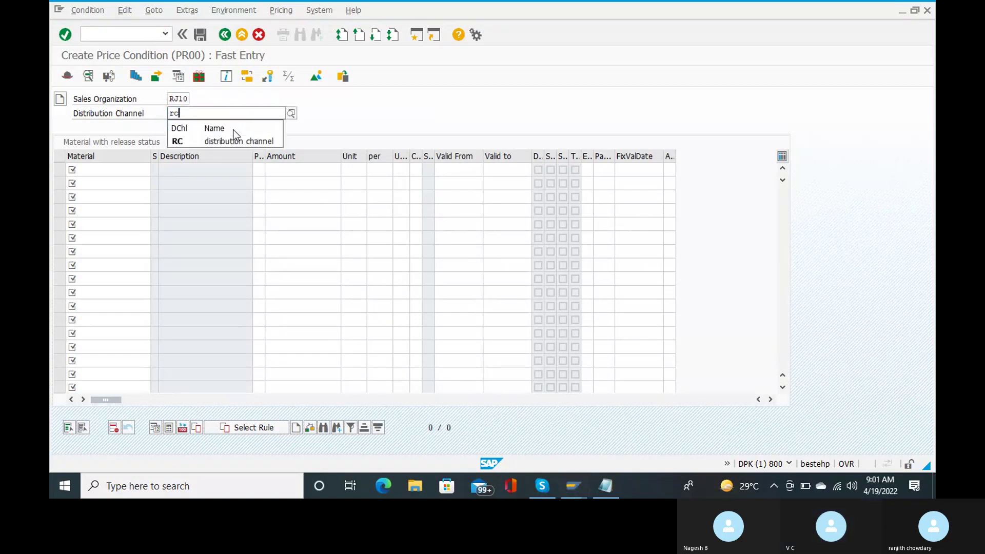
pyautogui.click(228, 143)
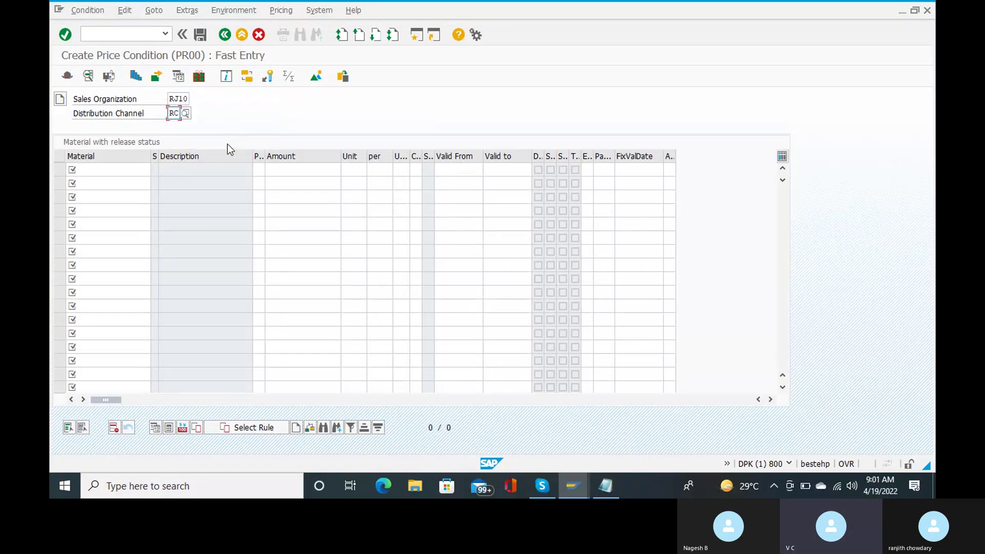
pyautogui.click(118, 172)
pyautogui.press('Return')
pyautogui.click(118, 172)
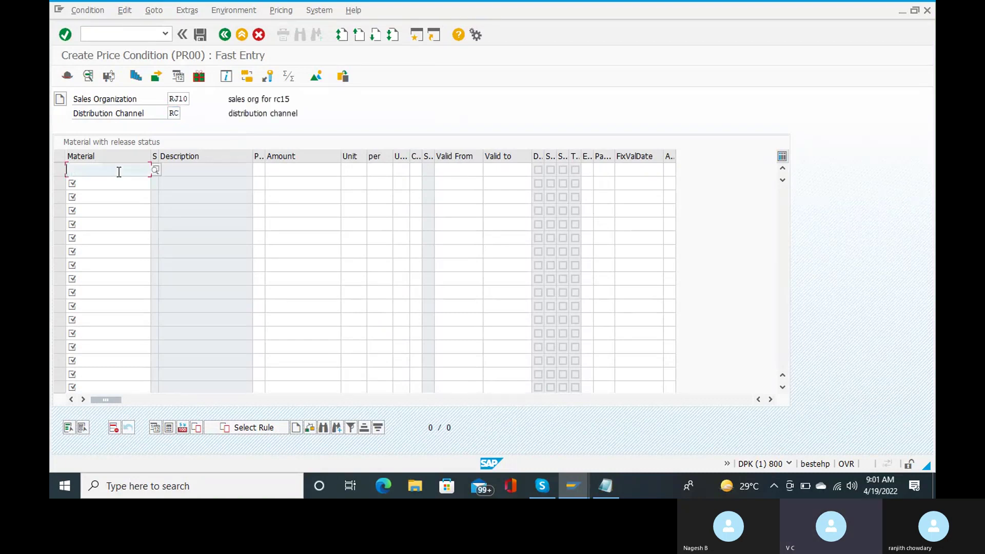
pyautogui.click(155, 169)
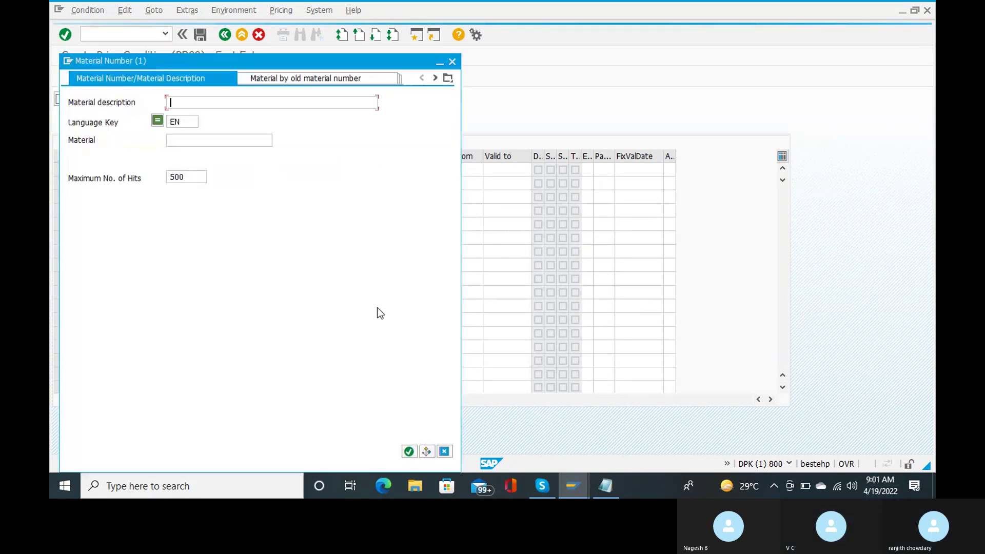
pyautogui.click(406, 454)
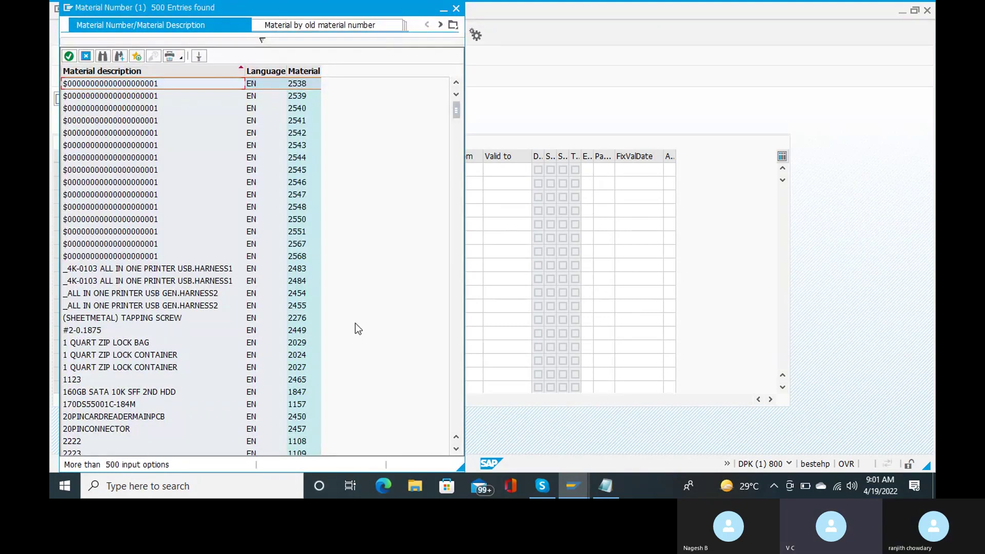
pyautogui.click(606, 486)
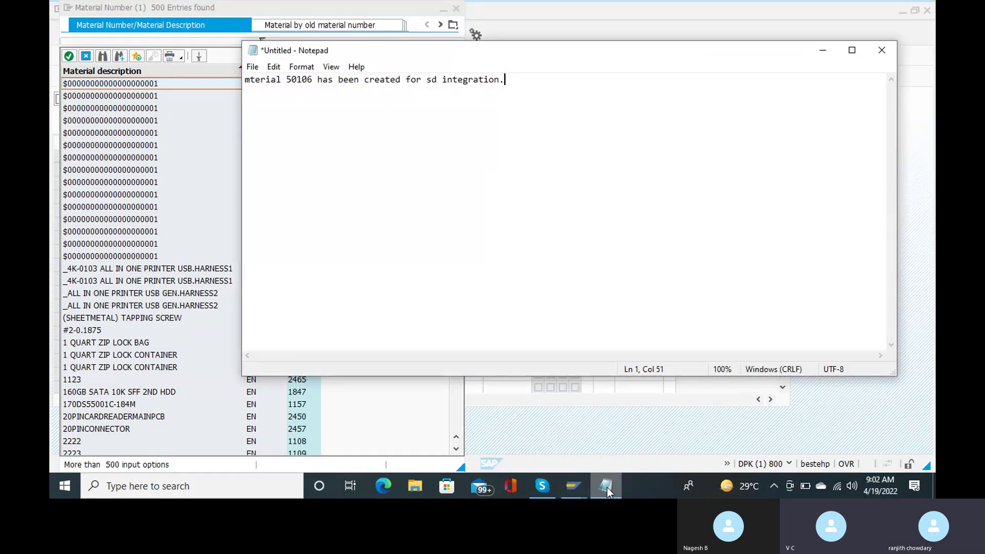
pyautogui.click(605, 486)
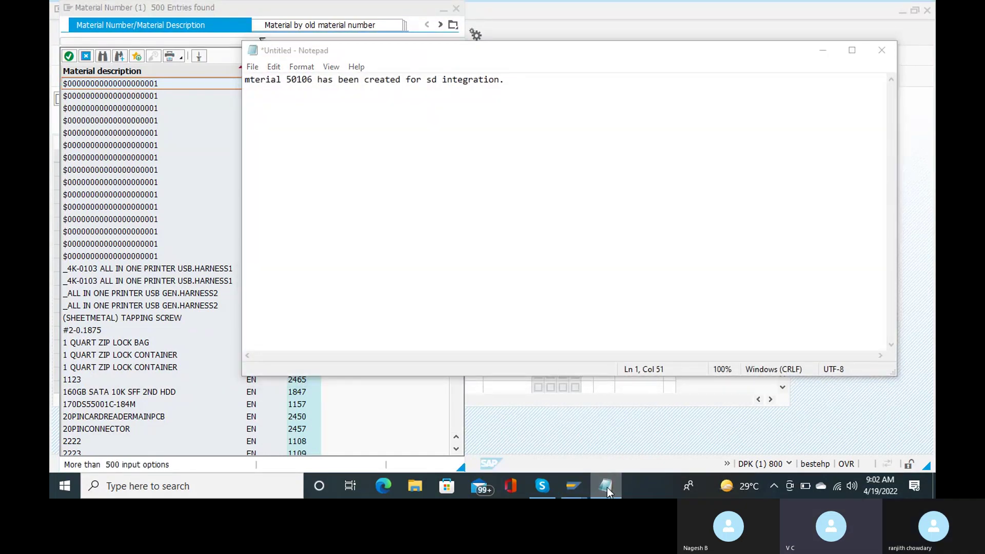
pyautogui.click(606, 487)
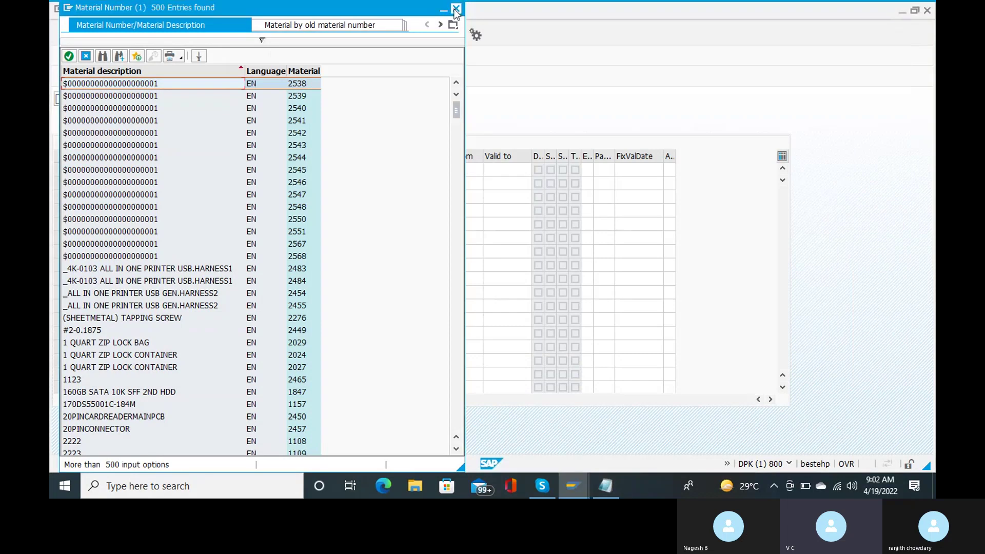
pyautogui.press('Escape')
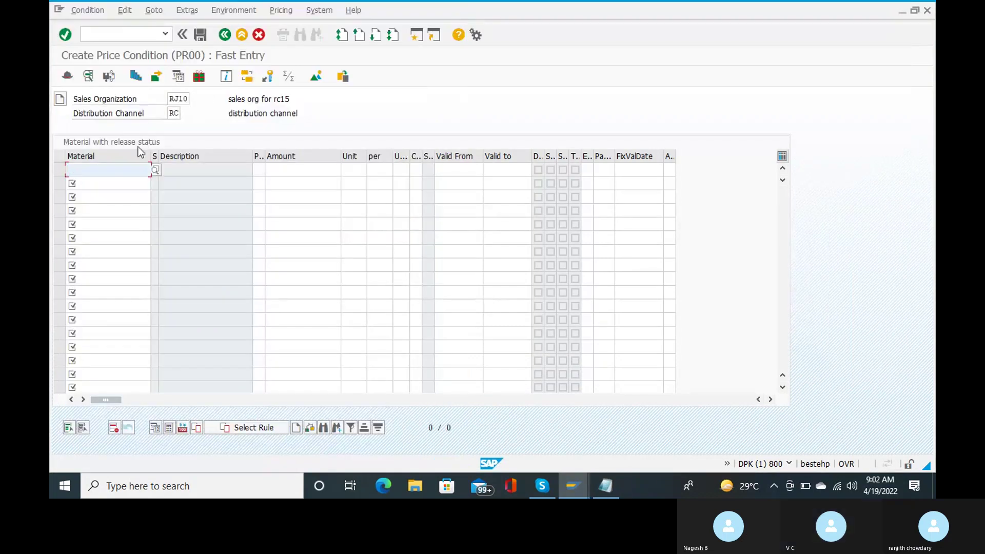
pyautogui.write('5010')
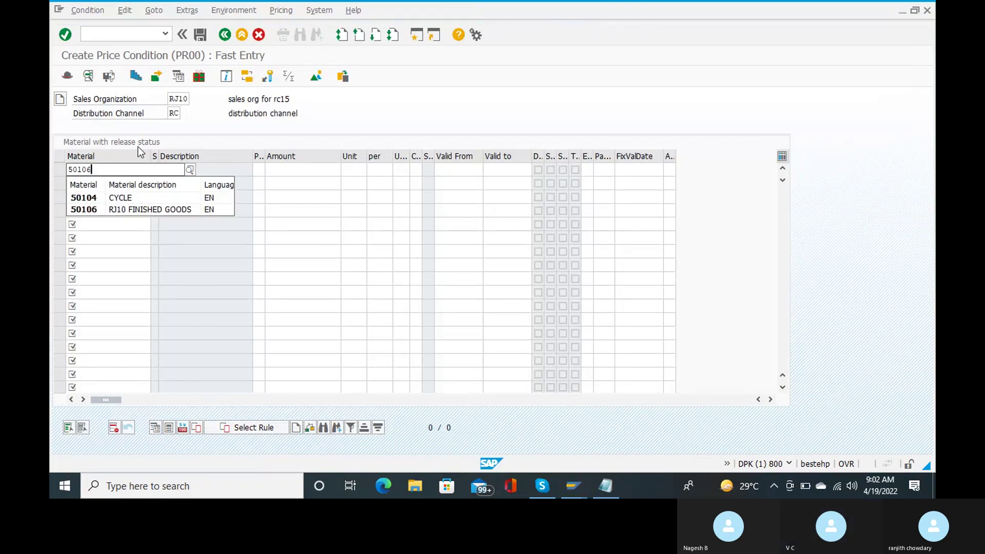
pyautogui.write('6')
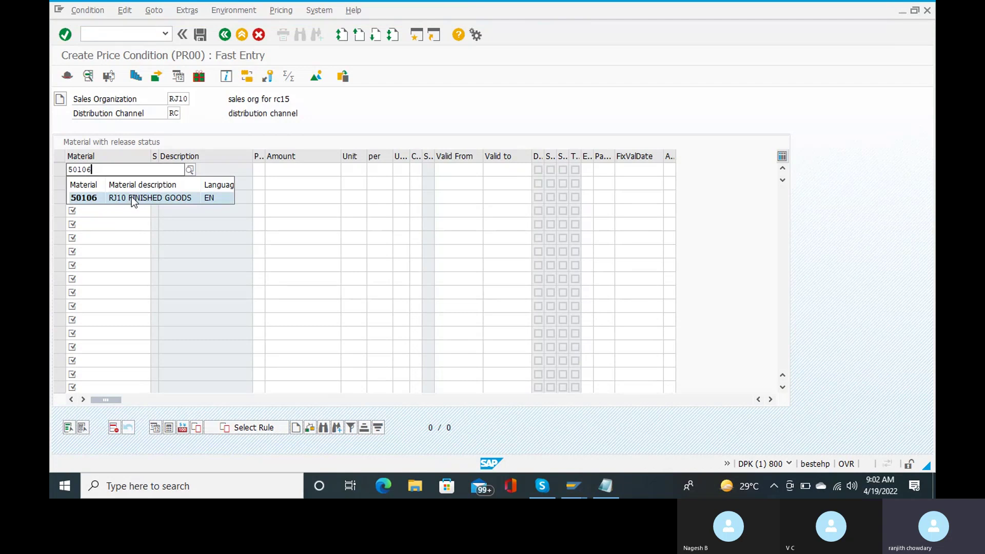
pyautogui.click(131, 198)
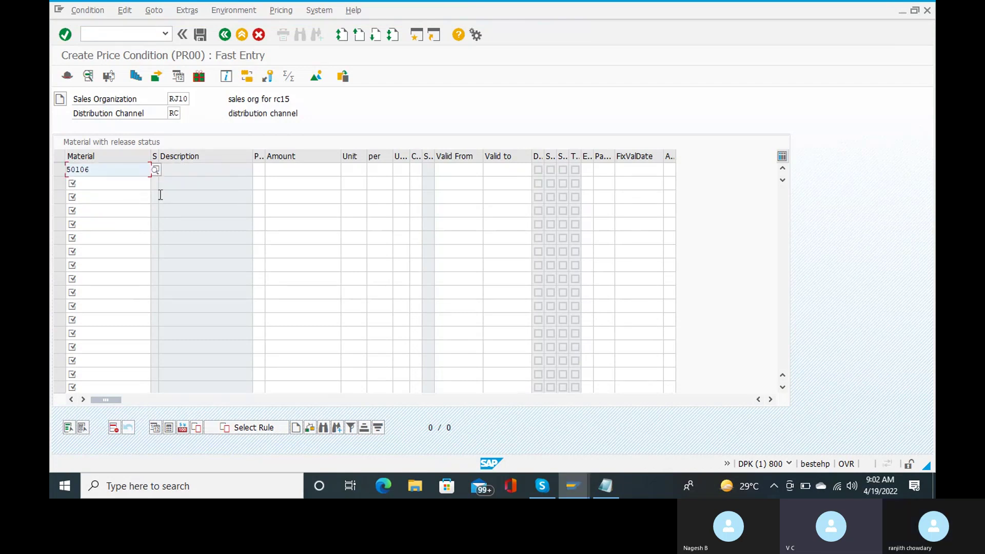
pyautogui.press('Tab')
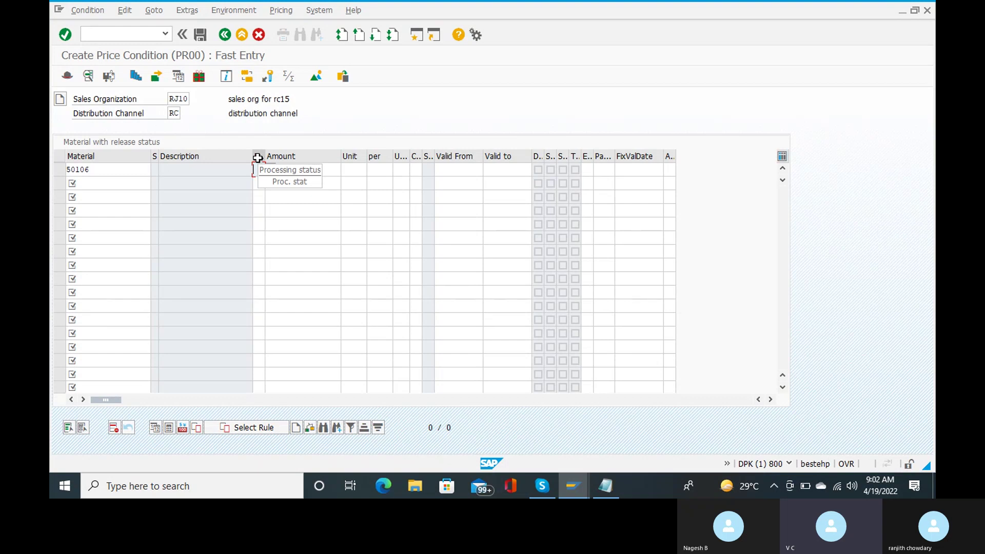
pyautogui.click(298, 169)
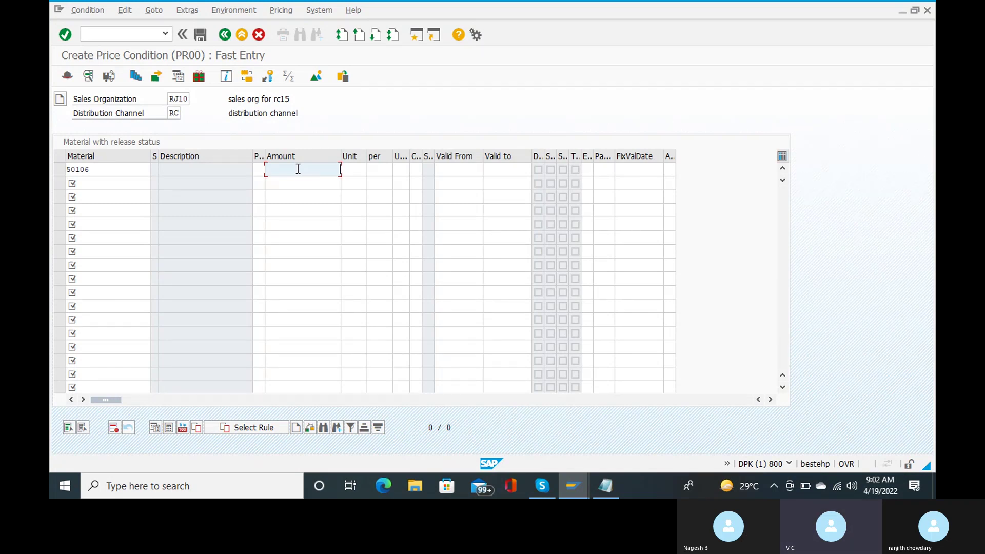
# Step: Enter amount 500 with currency INR (Indian Rupee) on material 50106's row
pyautogui.write('500')
pyautogui.press('Tab')
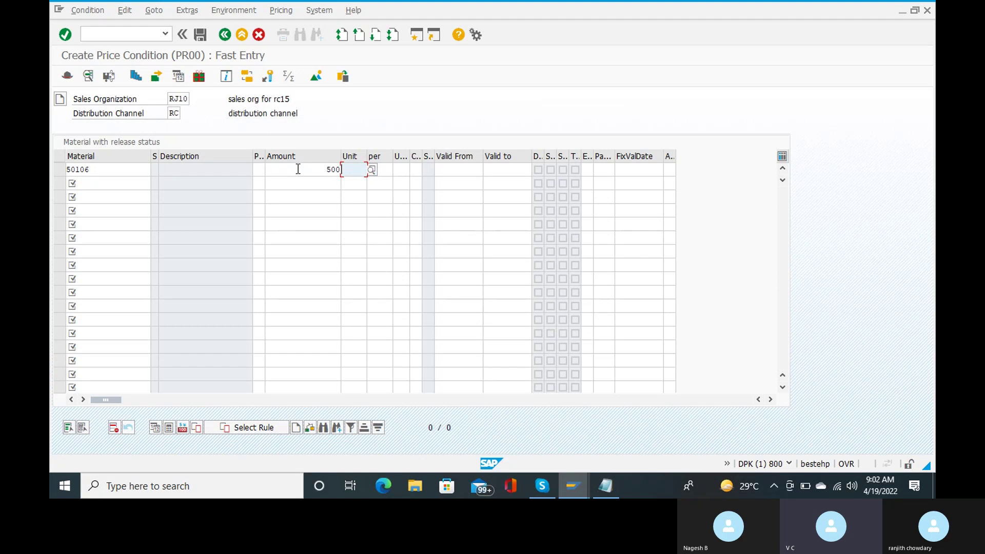
pyautogui.write('inr')
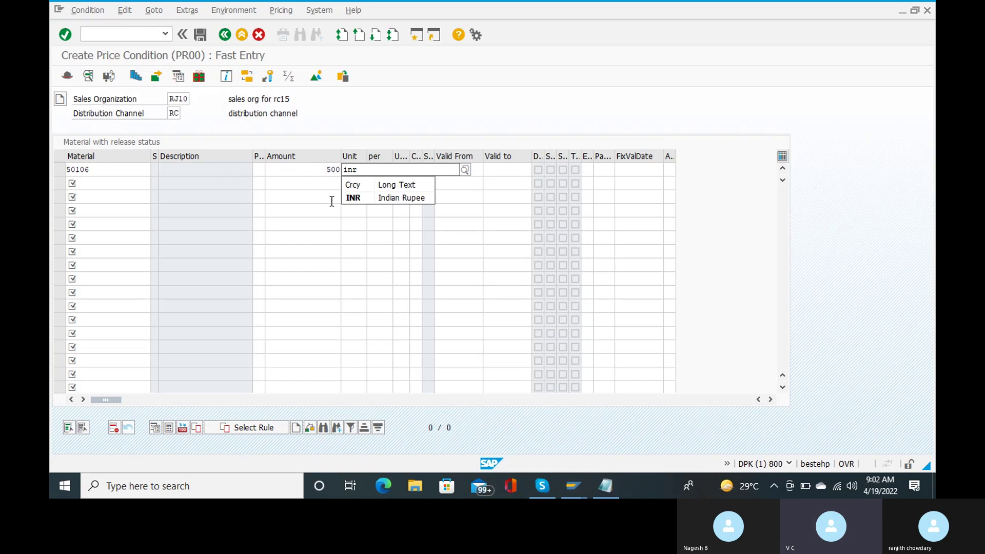
pyautogui.click(356, 200)
pyautogui.press('Tab')
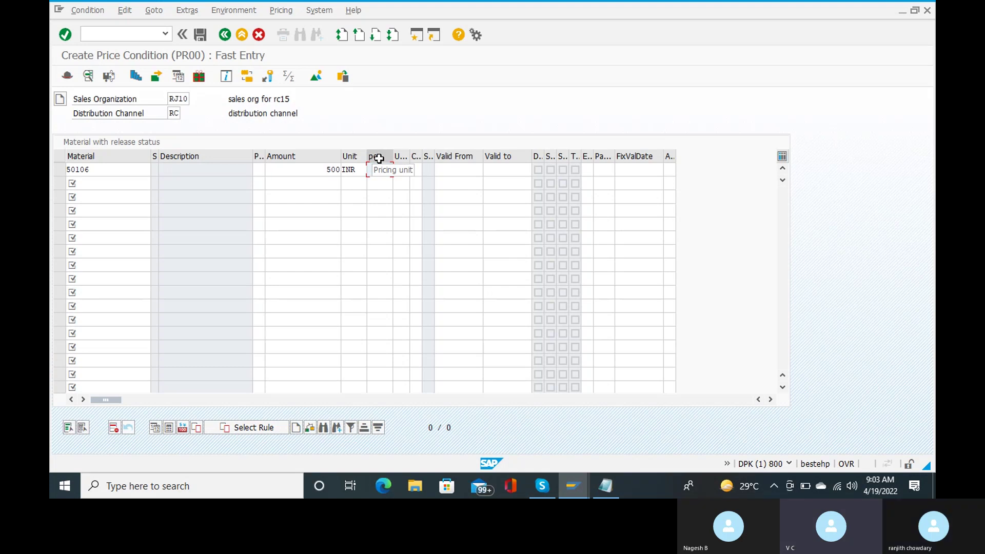
# Step: Set the pricing unit to 1 and the unit of measure to kg
pyautogui.click(391, 170)
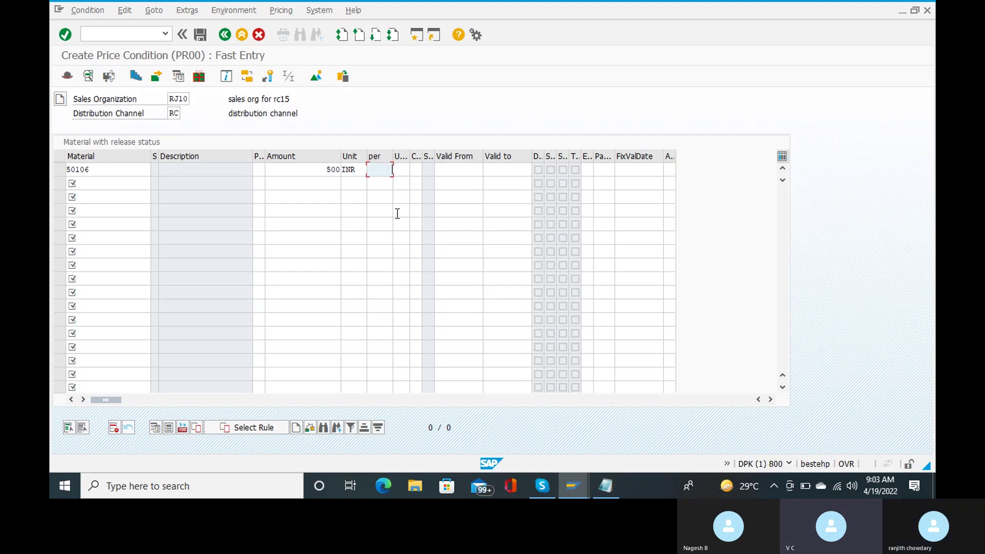
pyautogui.press('Tab')
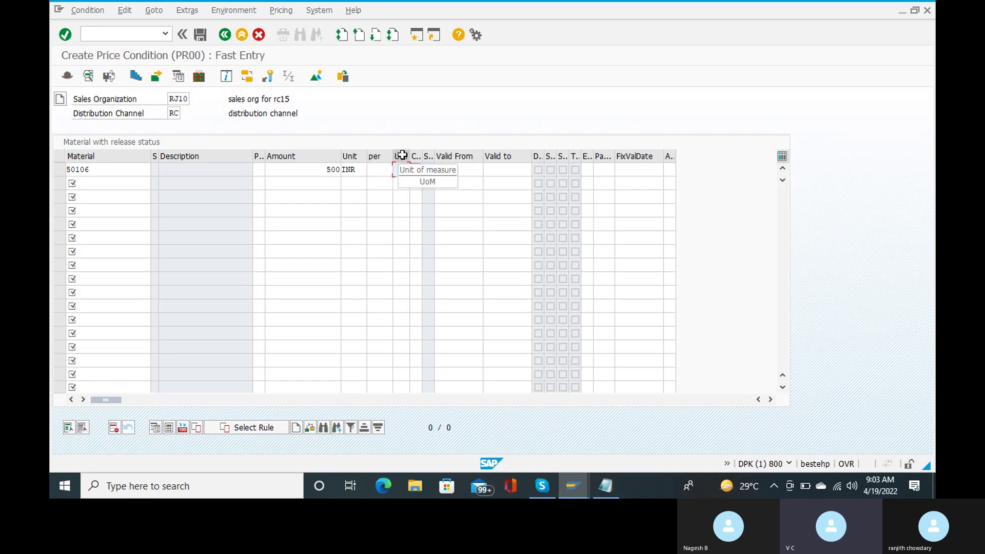
pyautogui.click(378, 171)
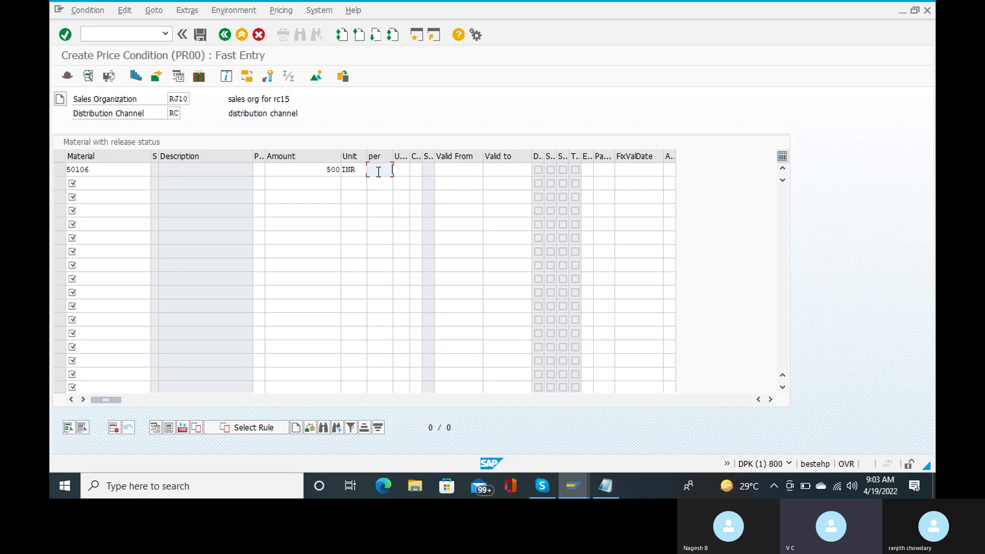
pyautogui.write('1')
pyautogui.press('Tab')
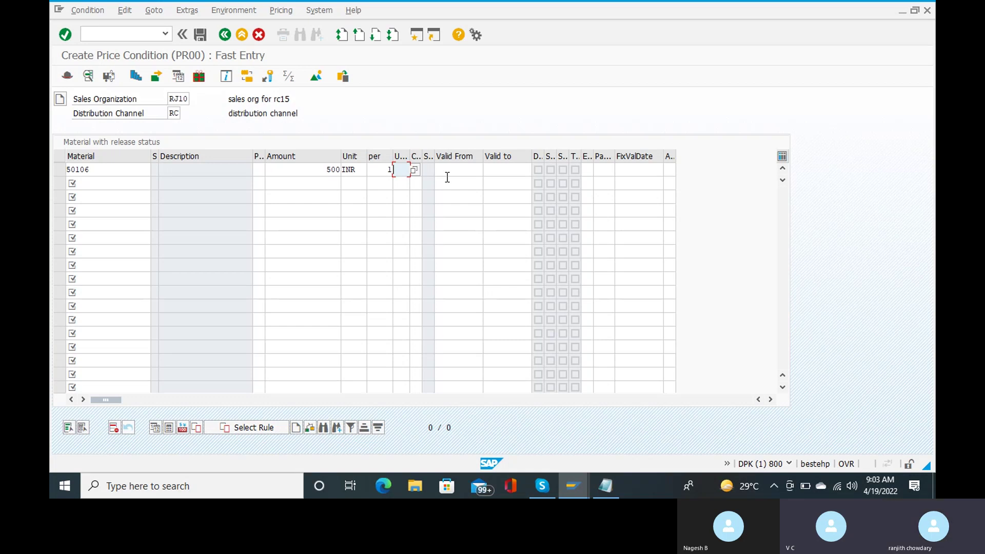
pyautogui.write('kg')
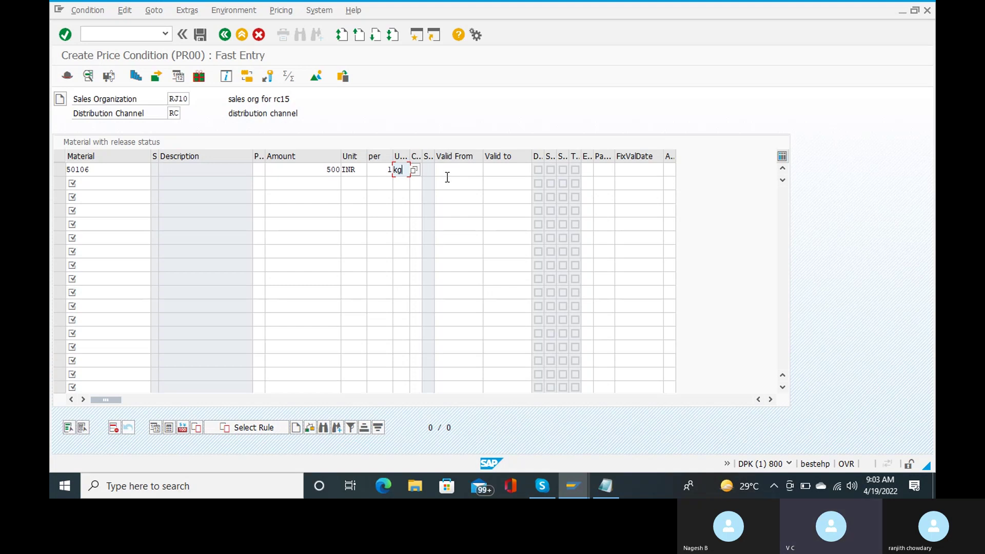
pyautogui.press('Tab')
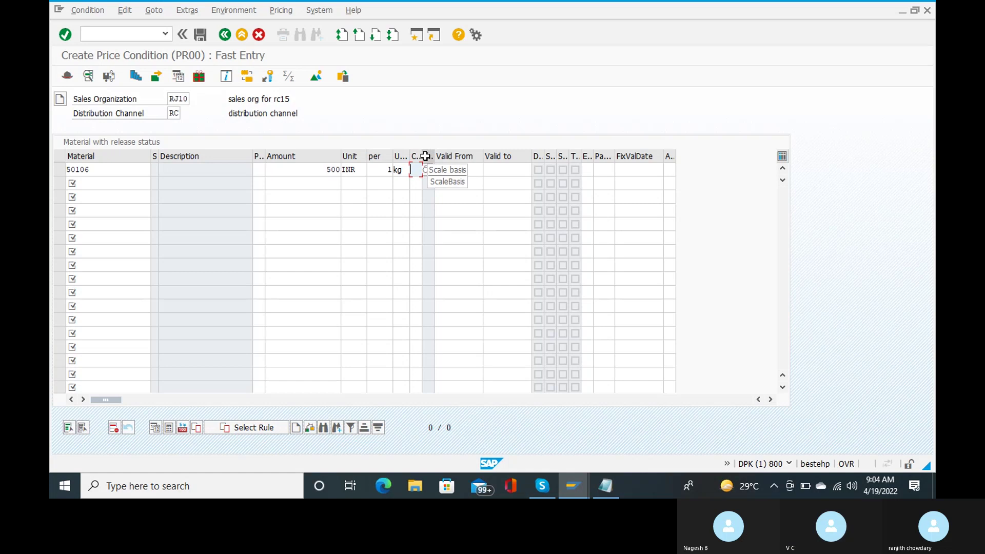
# Step: Pick calculation type B (Fixed amount) from the list for material 50106's row
pyautogui.click(429, 174)
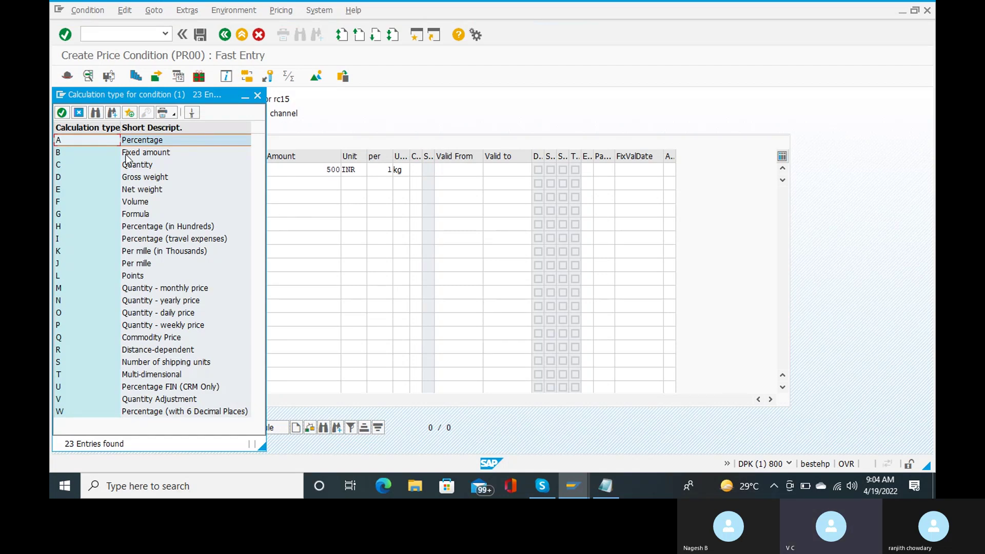
pyautogui.doubleClick(66, 152)
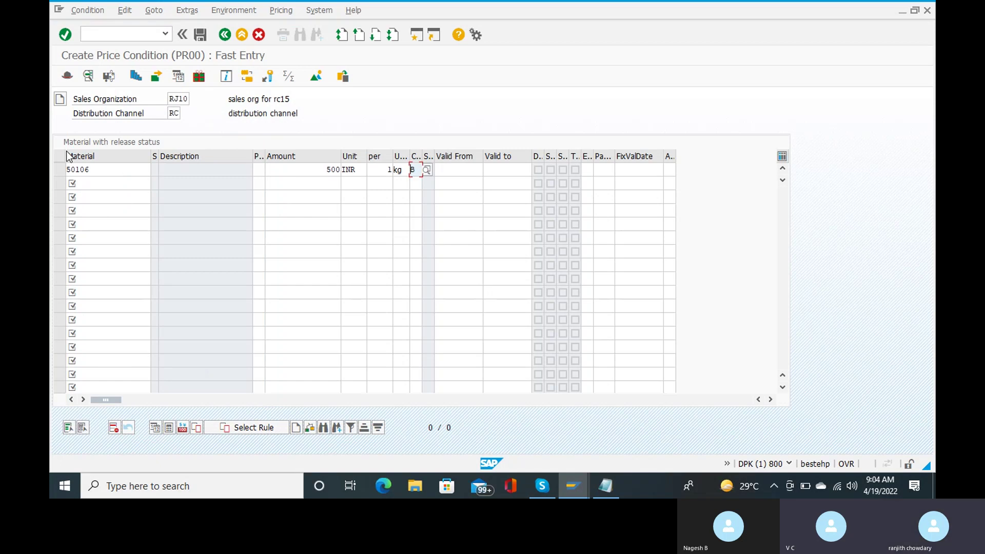
pyautogui.click(451, 171)
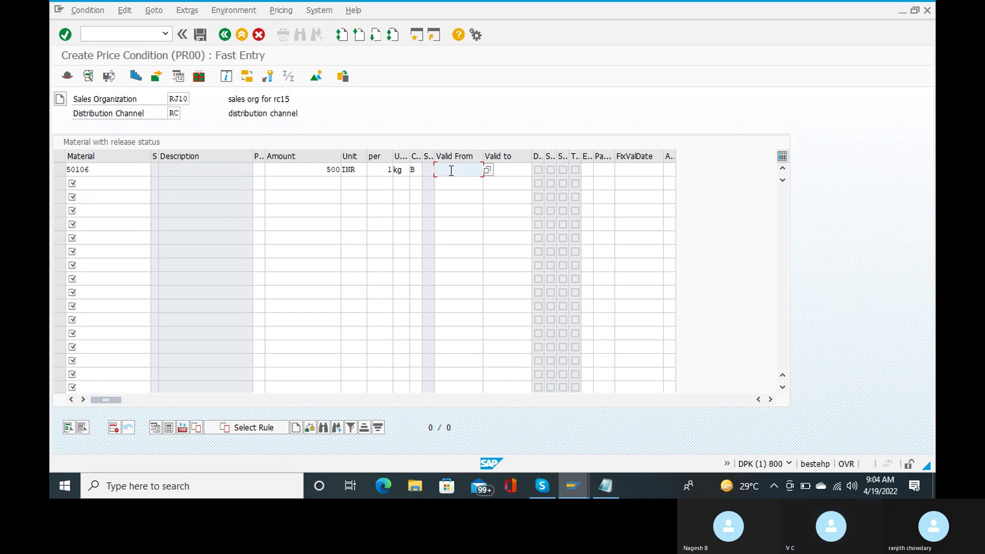
# Step: Enter valid-from date 01.01.2022 and validate the row, which sets the end date to 31.12.9999
pyautogui.write('01.01.2022')
pyautogui.press('Tab')
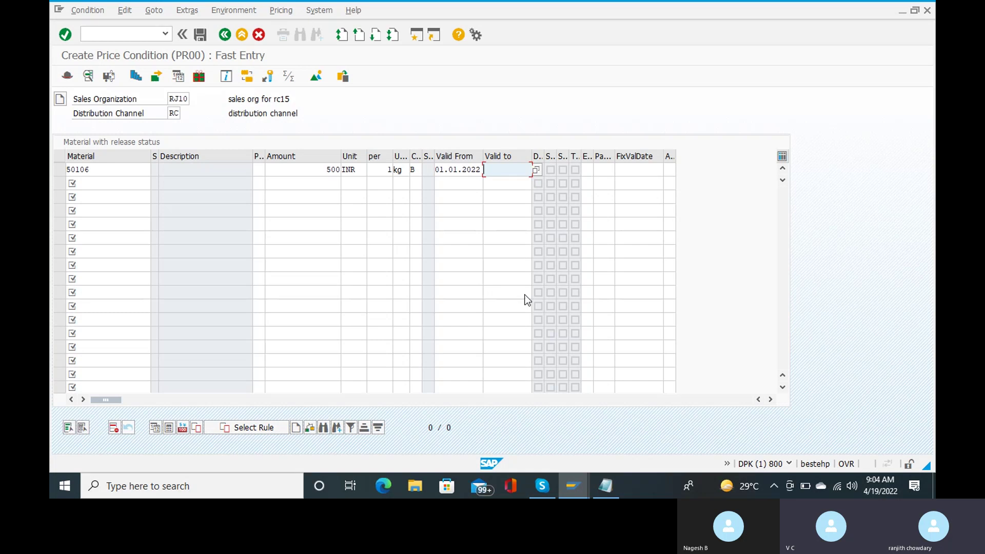
pyautogui.press('Return')
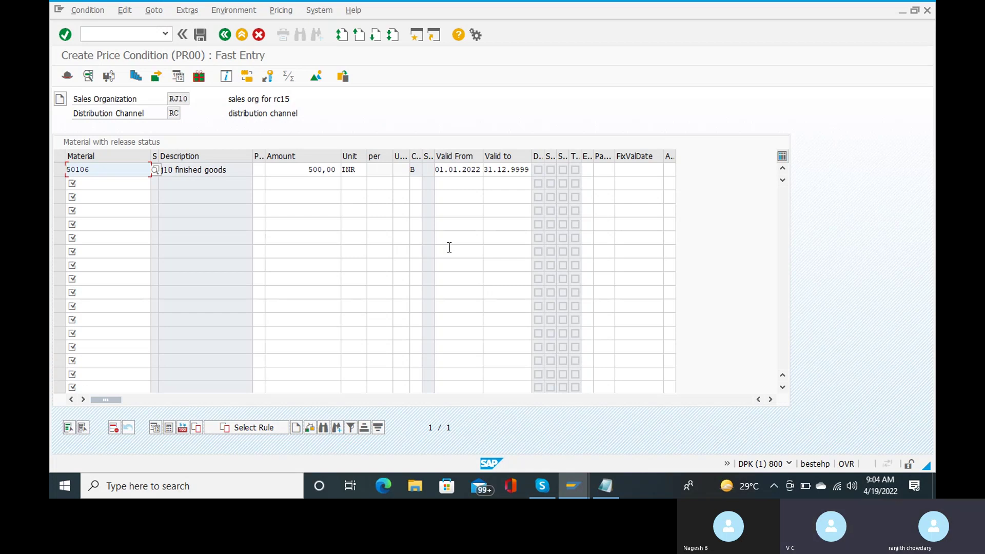
# Step: Save the 500 INR per 1 kg PR00 record for material 50106
pyautogui.click(199, 35)
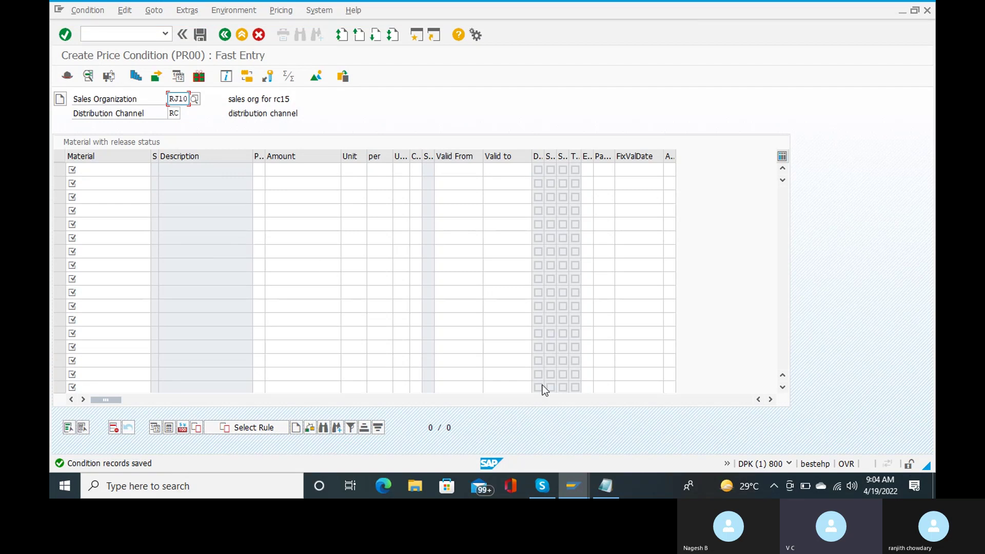
pyautogui.moveTo(549, 475)
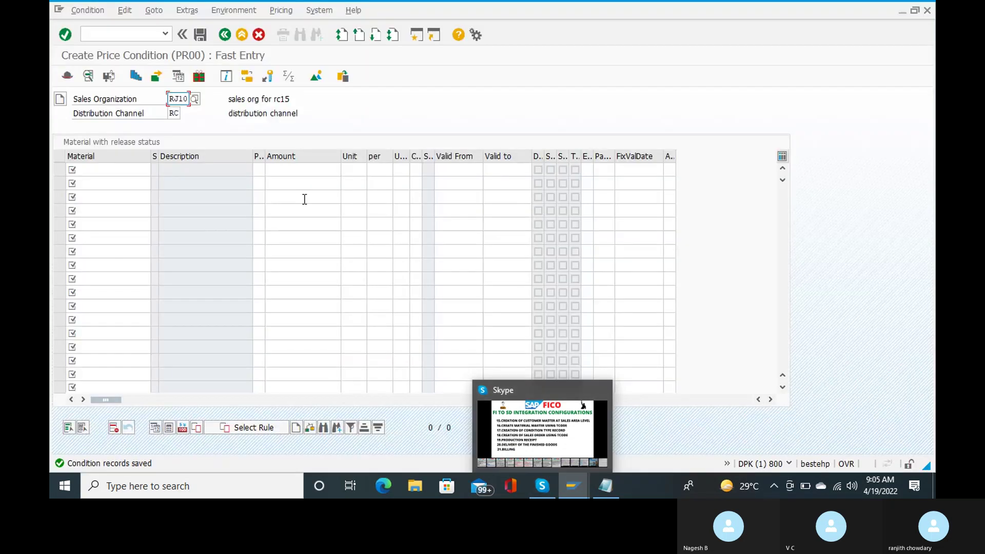
pyautogui.click(226, 39)
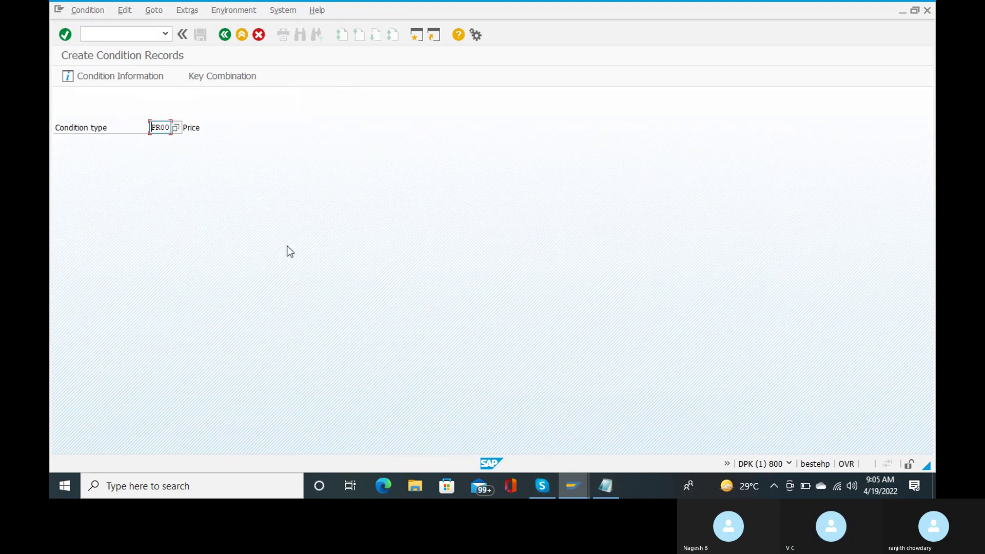
pyautogui.press('Return')
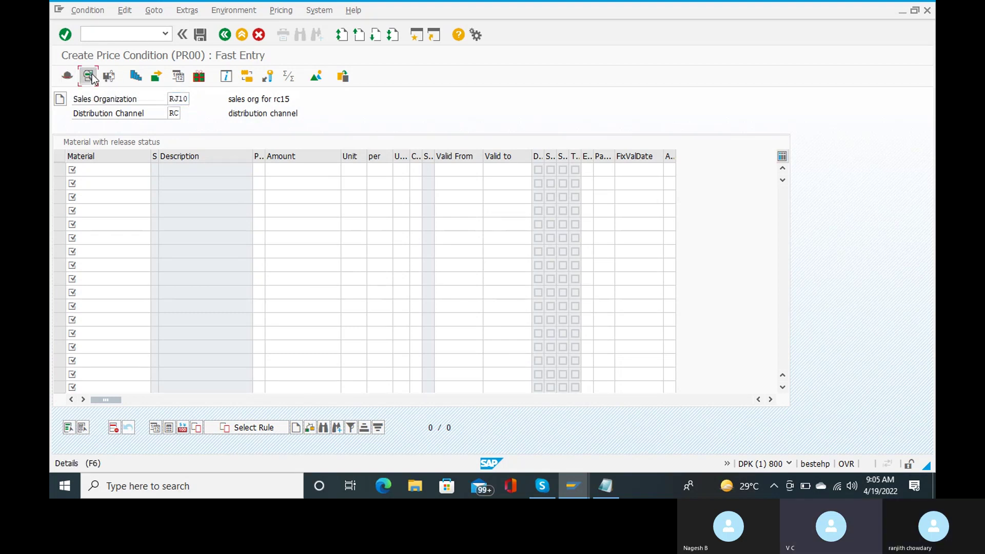
# Step: Go through Details to the Create Price: Overview of condition records
pyautogui.click(93, 78)
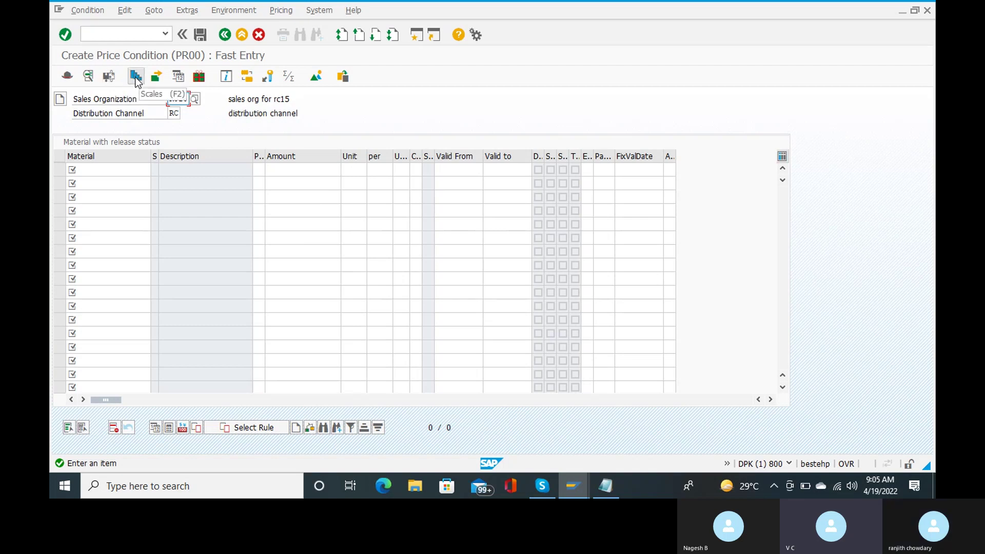
pyautogui.click(318, 84)
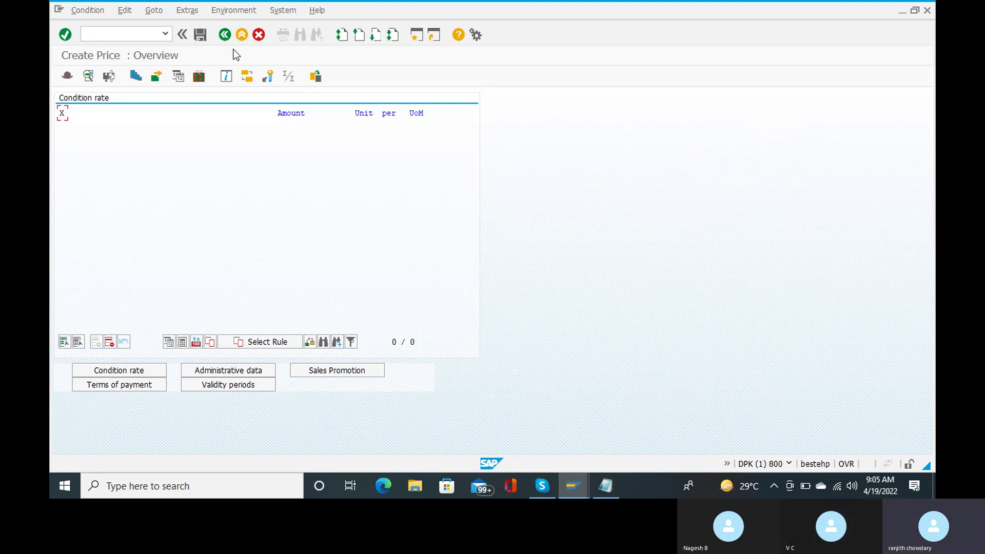
# Step: Leave the Create Price overview and go back to Create Condition Records with PR00 still entered
pyautogui.click(226, 34)
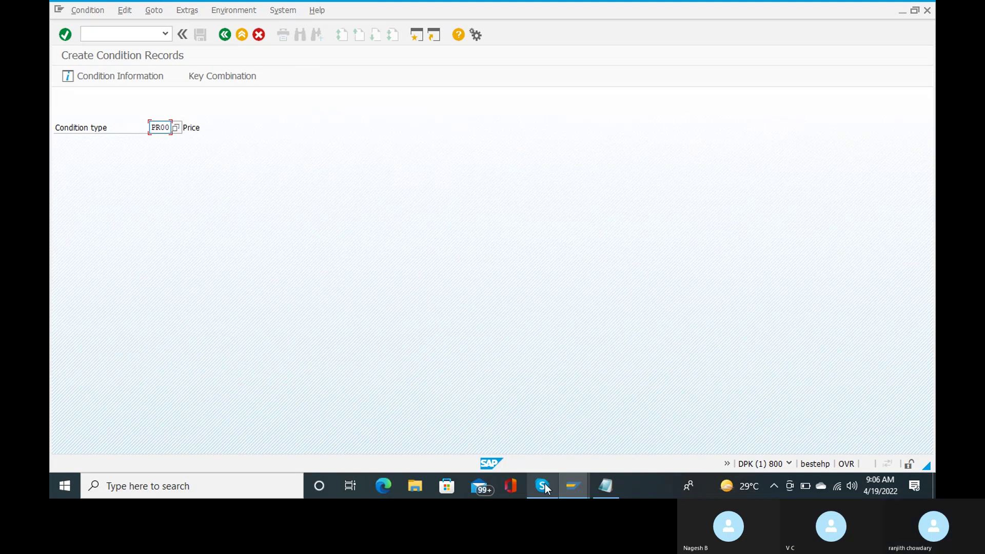
pyautogui.moveTo(546, 487)
pyautogui.moveTo(550, 461)
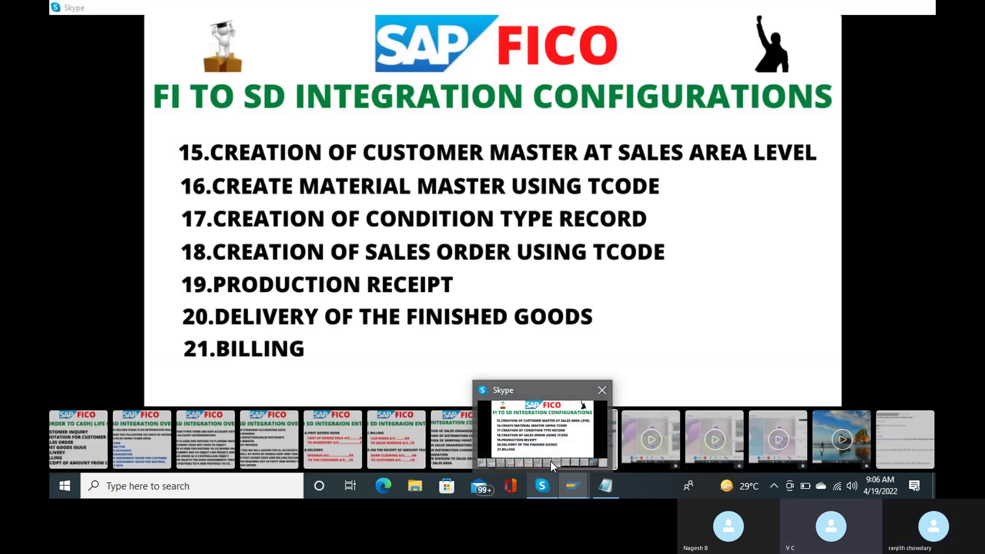